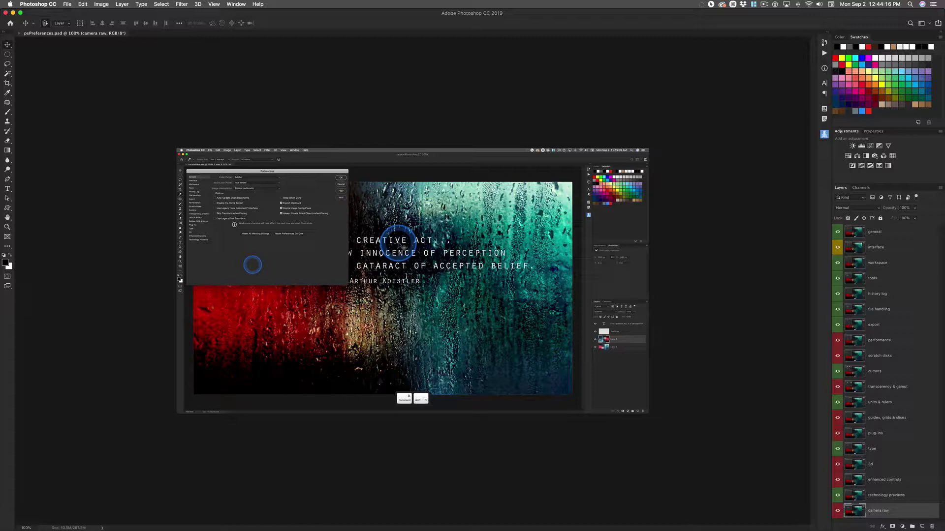
# Fit the document to the window in full-screen mode with menu bar and select the "general" layer
pyautogui.press('super+0')
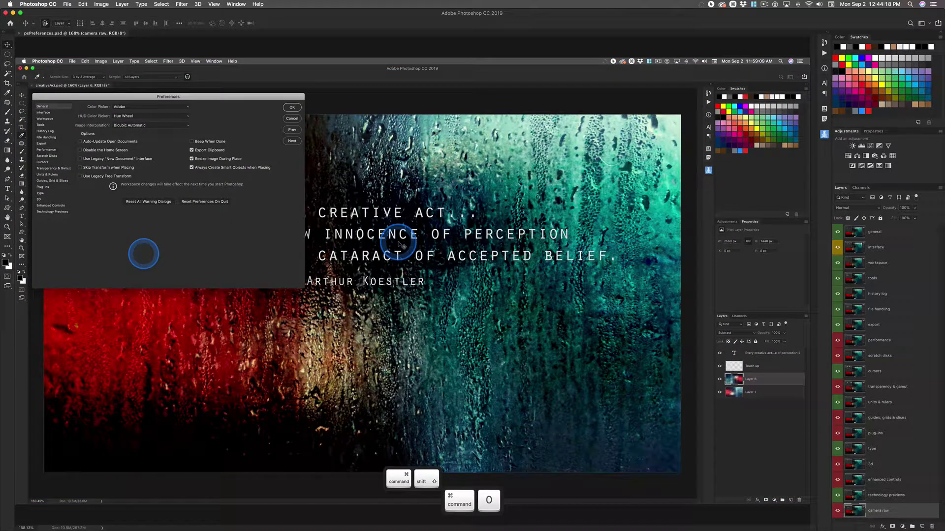
pyautogui.press('super+minus')
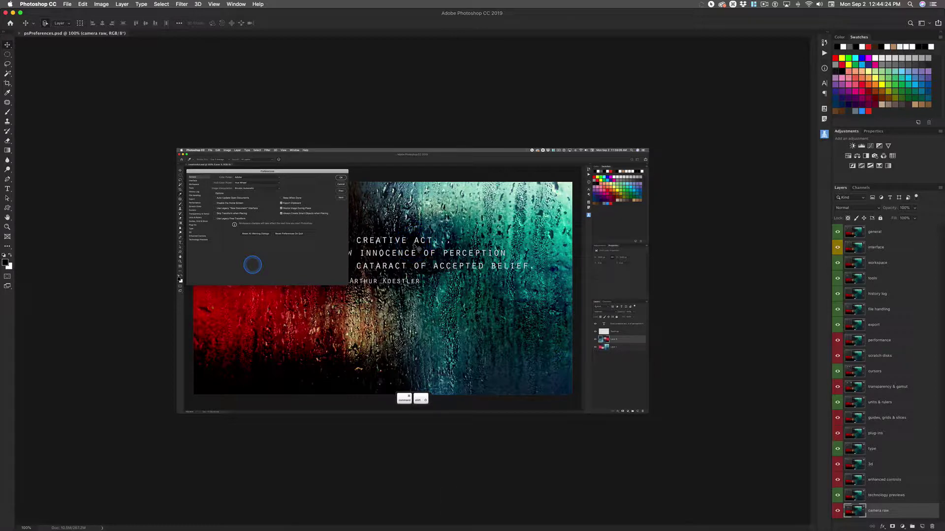
pyautogui.press('super+0')
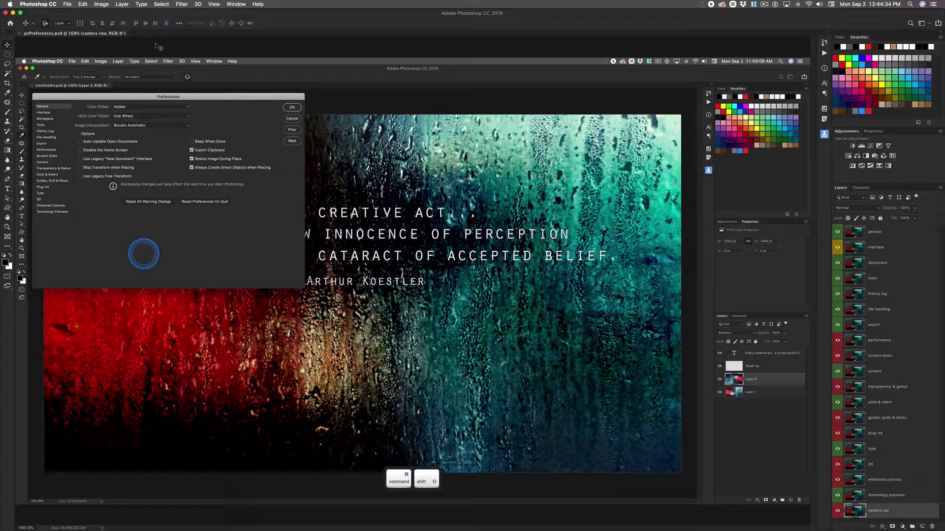
pyautogui.press('f')
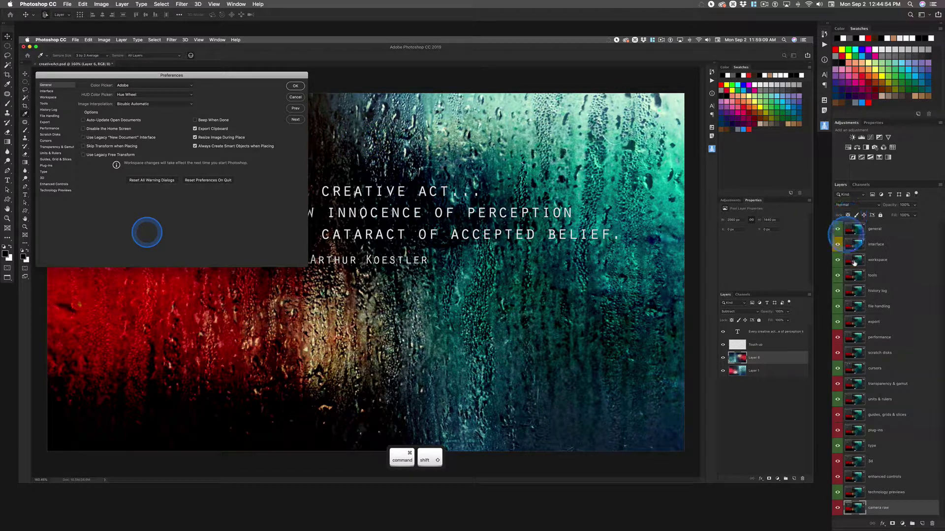
pyautogui.click(887, 231)
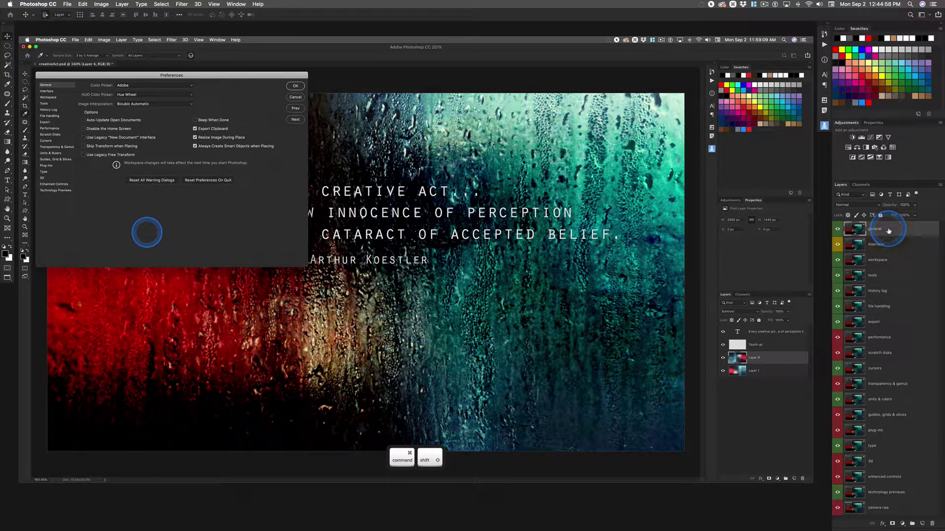
# Review the General preferences with the dialog placed beside the screenshot's own Preferences window, and close the dialog
pyautogui.click(30, 5)
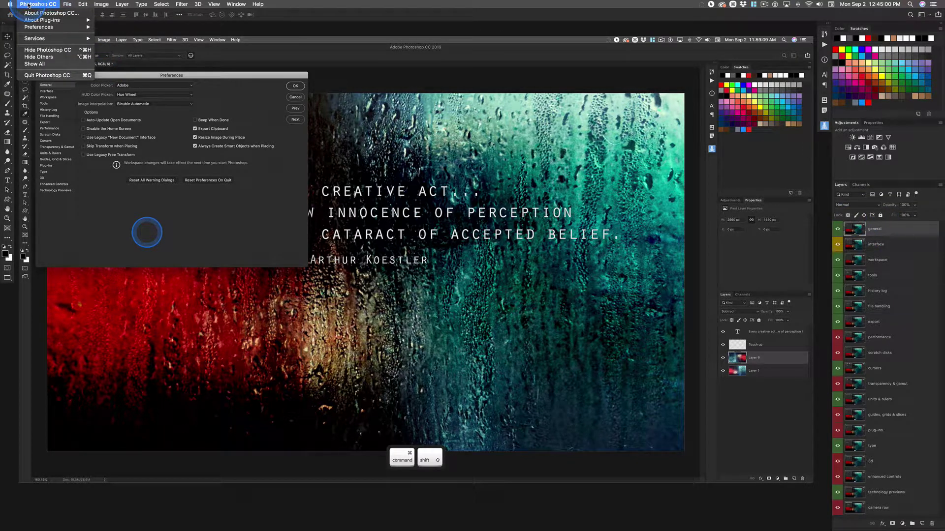
pyautogui.moveTo(74, 27)
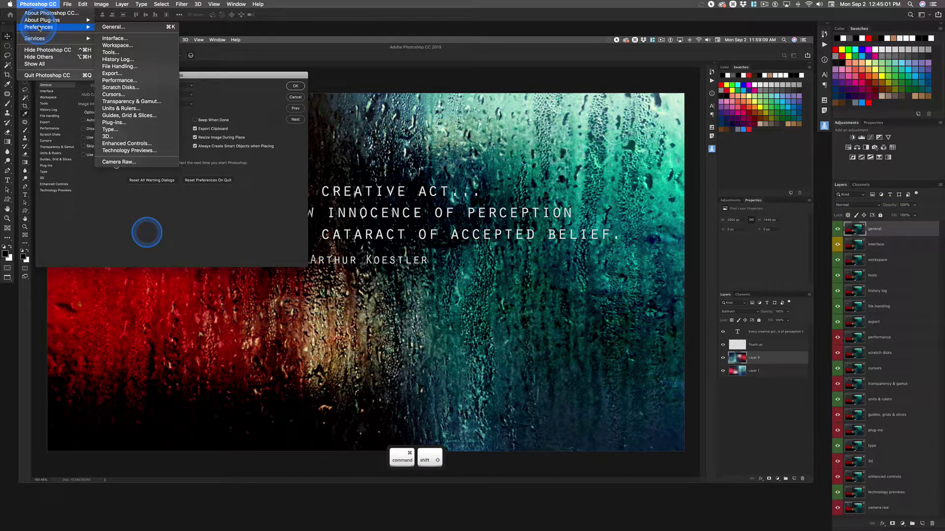
pyautogui.click(123, 28)
pyautogui.moveTo(407, 97); pyautogui.dragTo(401, 74)
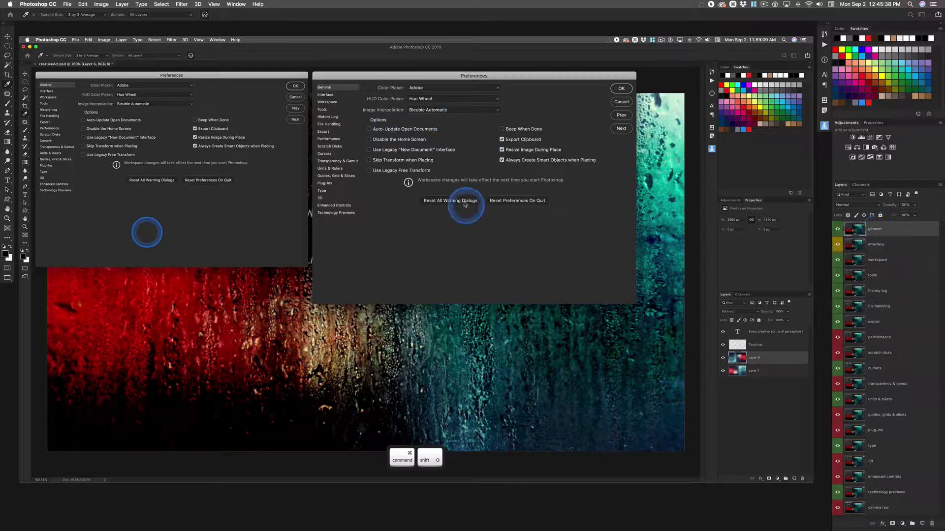
pyautogui.click(622, 89)
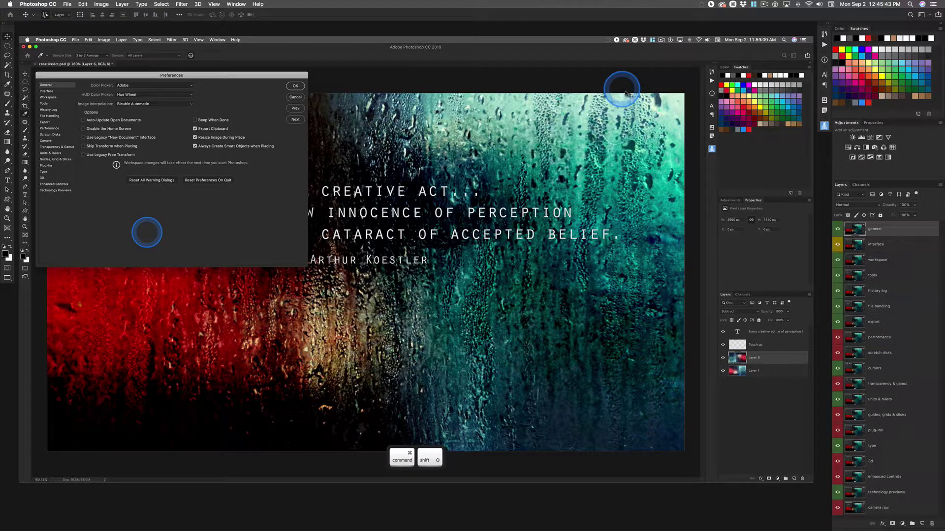
# Hide the "general" layer and open the Interface preferences
pyautogui.click(838, 229)
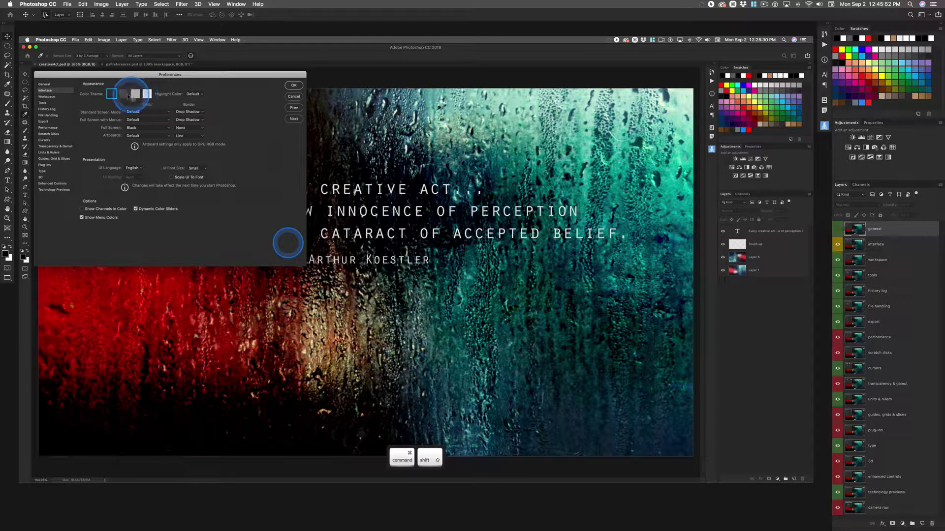
pyautogui.click(31, 4)
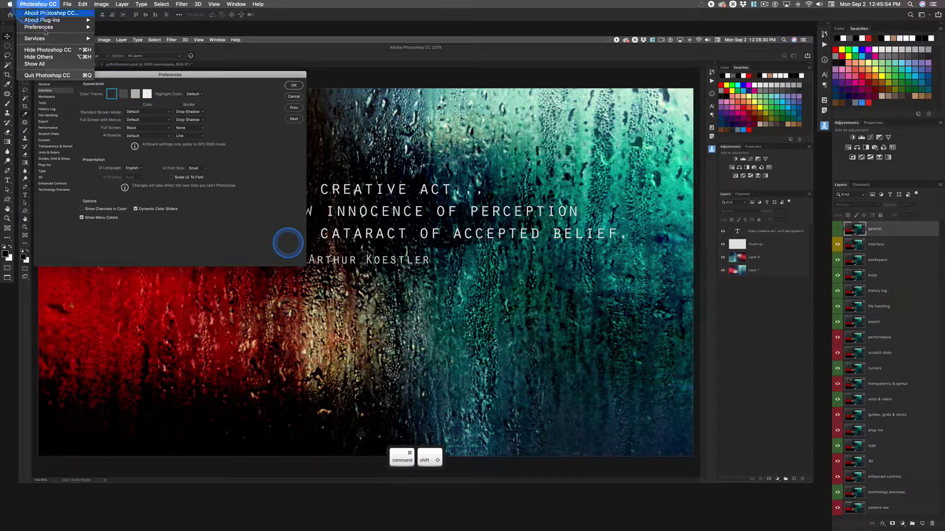
pyautogui.moveTo(54, 27)
pyautogui.click(147, 41)
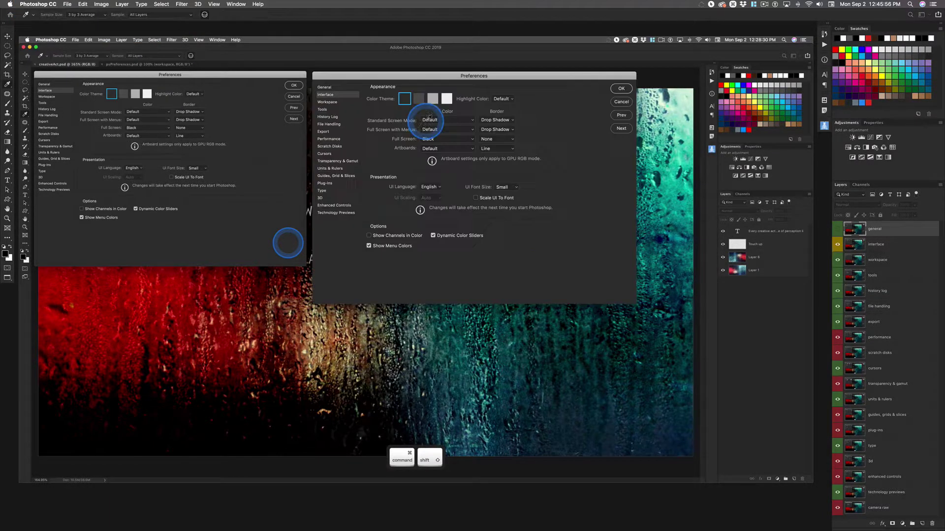
# Preview the three lighter color themes, return to the darkest theme and accept the Interface preferences
pyautogui.click(418, 99)
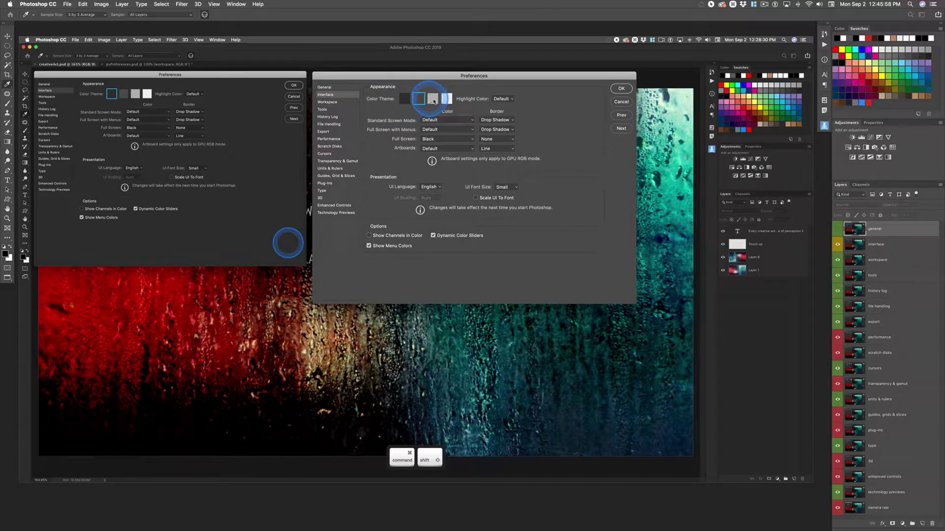
pyautogui.click(433, 100)
pyautogui.click(448, 99)
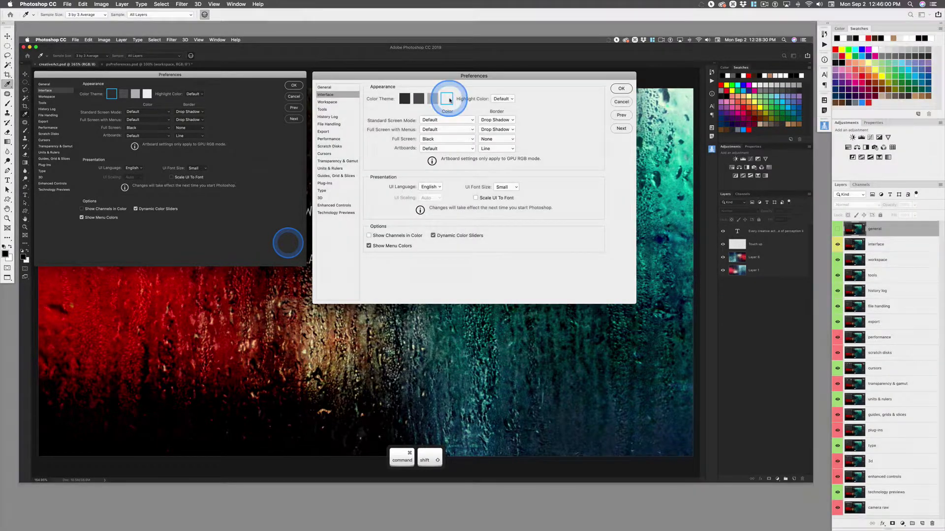
pyautogui.click(404, 99)
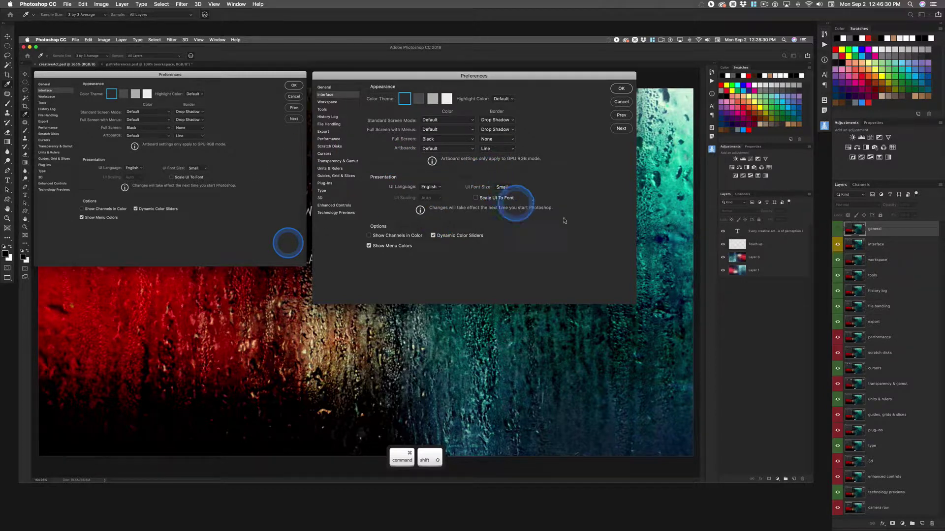
pyautogui.click(623, 89)
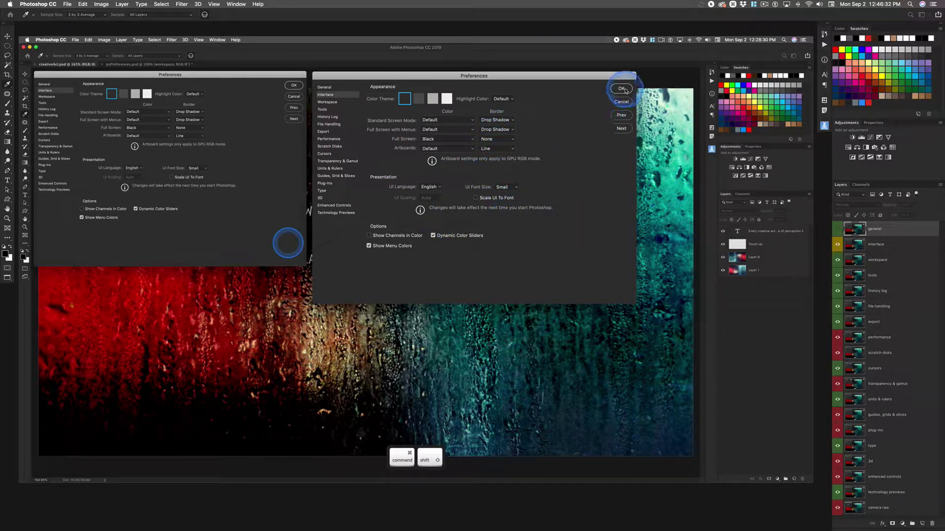
# Hide the layers from "interface" through "transparency & gamut" and select the "units & rulers" layer
pyautogui.click(837, 245)
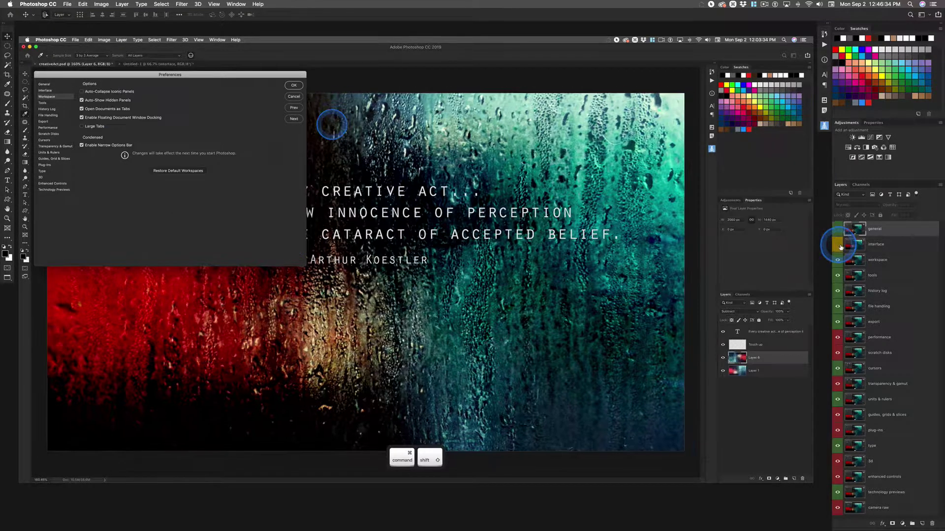
pyautogui.click(837, 306)
pyautogui.click(837, 322)
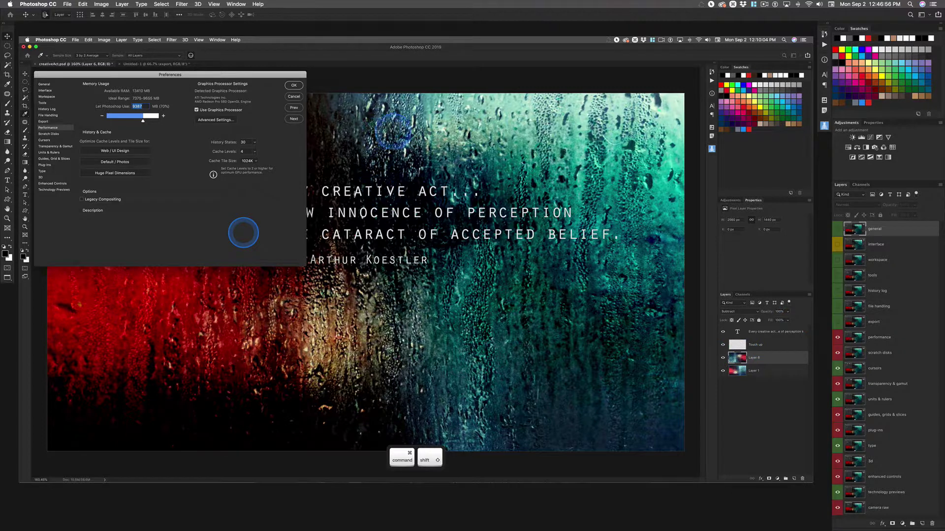
pyautogui.click(837, 353)
pyautogui.click(838, 369)
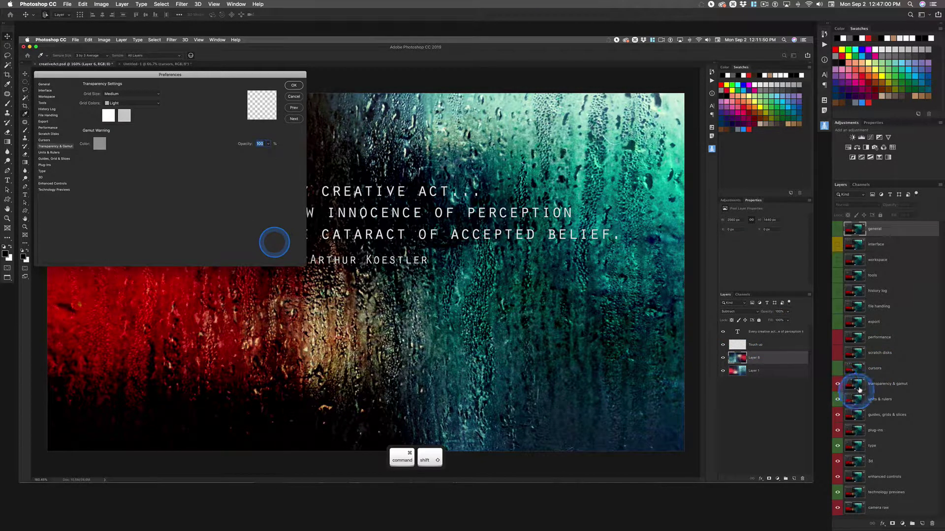
pyautogui.click(838, 385)
pyautogui.click(838, 400)
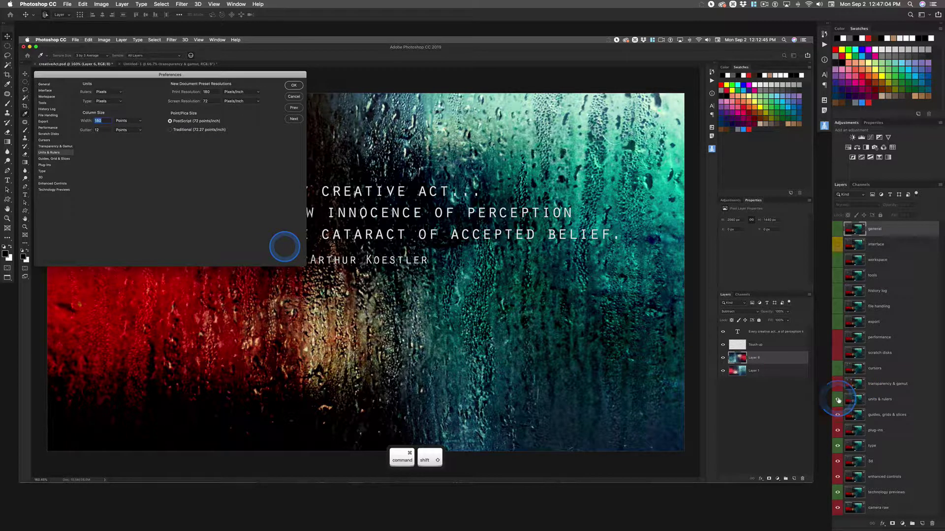
pyautogui.click(888, 400)
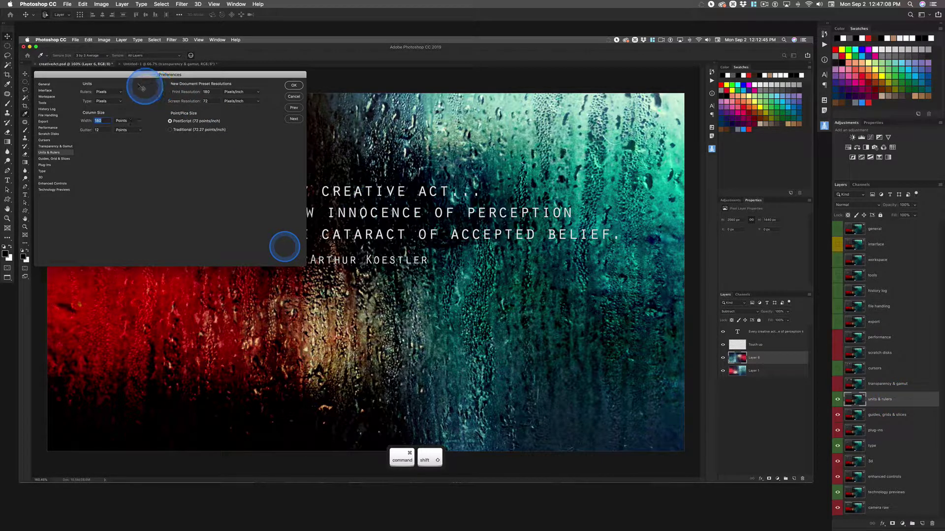
# Review the Units & Rulers preferences for rulers, type, column size and preset resolutions, and close the dialog
pyautogui.press('ctrl')
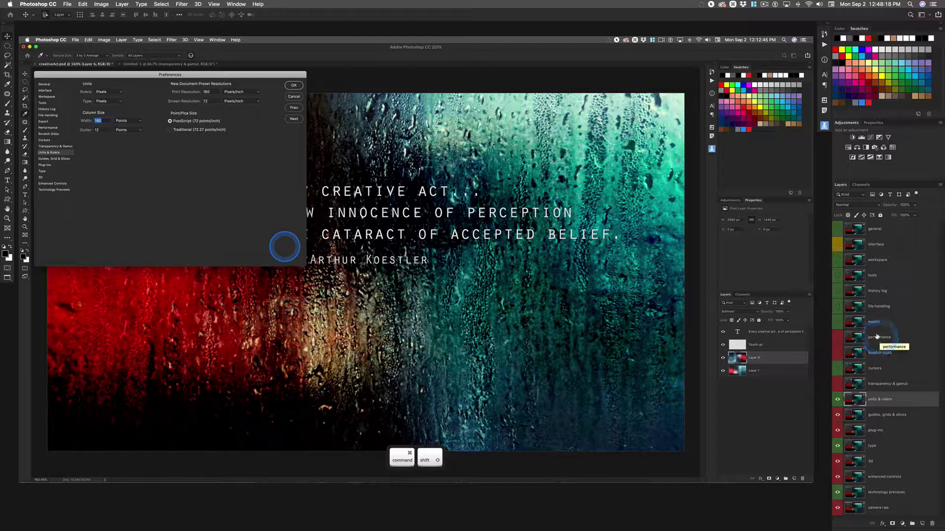
pyautogui.click(31, 5)
pyautogui.moveTo(51, 29)
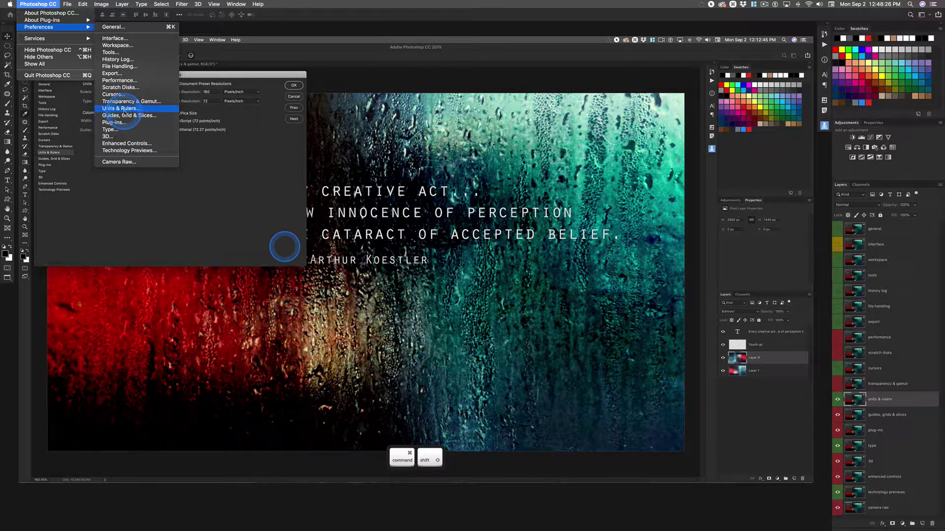
pyautogui.click(126, 109)
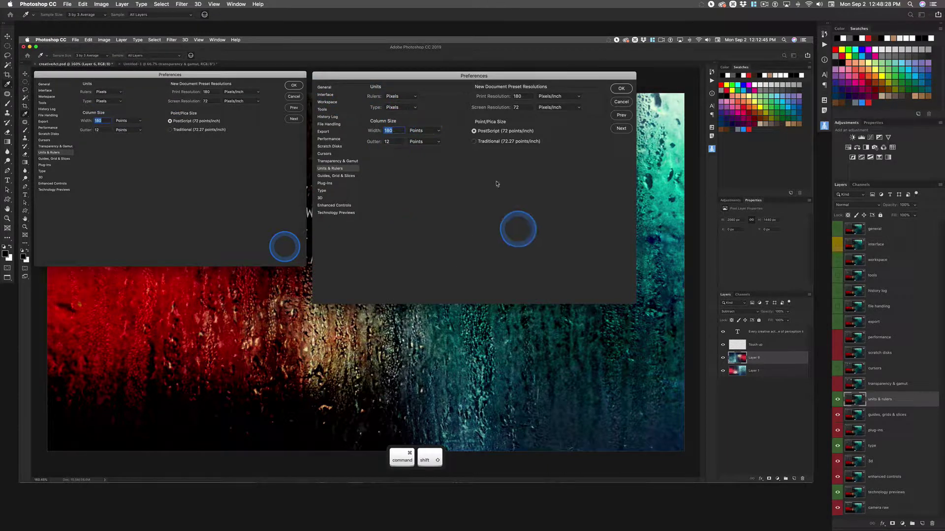
pyautogui.click(624, 89)
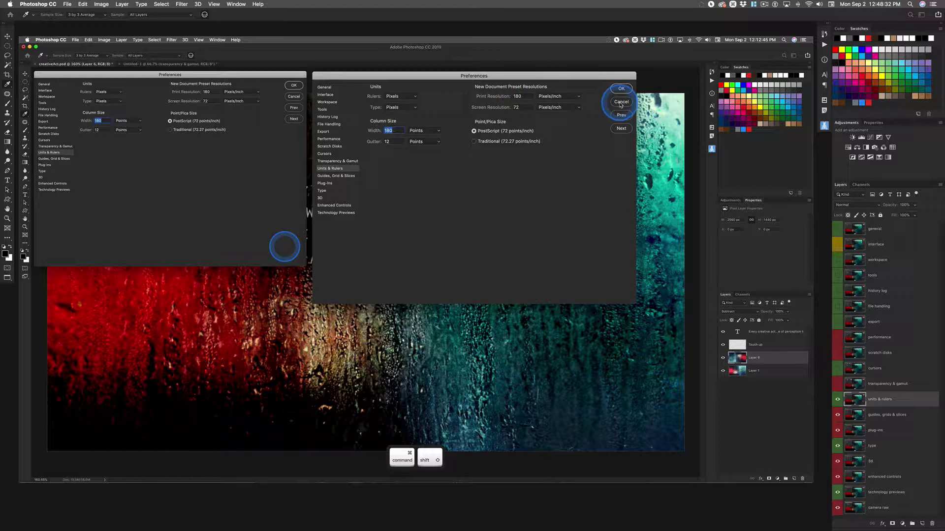
pyautogui.click(622, 89)
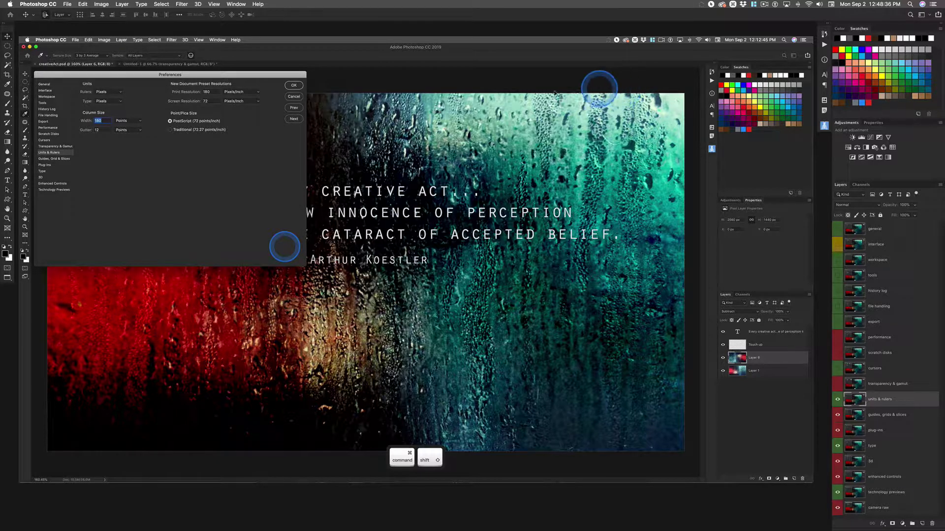
# Hide the "units & rulers" and "guides, grids & slices" layers, then make all hidden layers visible again
pyautogui.click(836, 400)
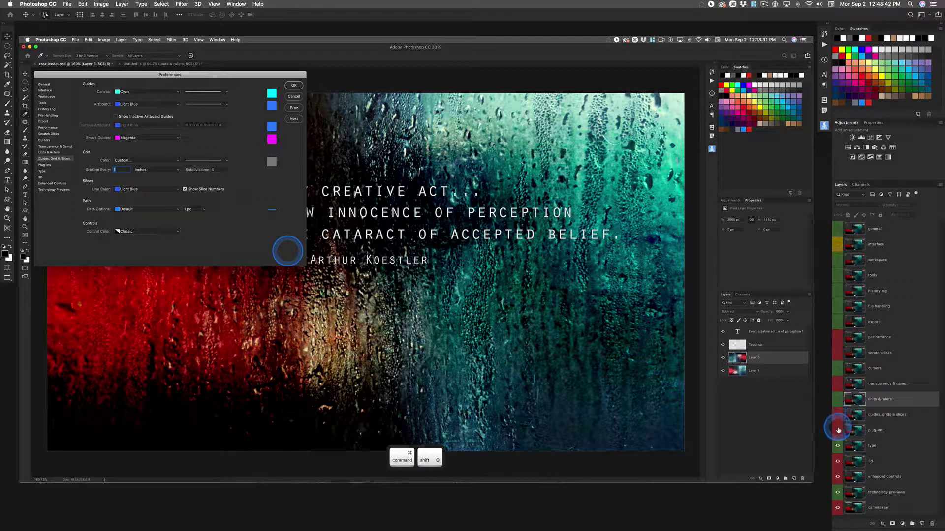
pyautogui.moveTo(836, 421)
pyautogui.mouseDown()
pyautogui.moveTo(839, 434)
pyautogui.moveTo(820, 264)
pyautogui.moveTo(787, 219)
pyautogui.moveTo(822, 211)
pyautogui.moveTo(838, 217)
pyautogui.moveTo(836, 268)
pyautogui.moveTo(845, 269)
pyautogui.moveTo(838, 222)
pyautogui.moveTo(838, 414)
pyautogui.mouseUp()
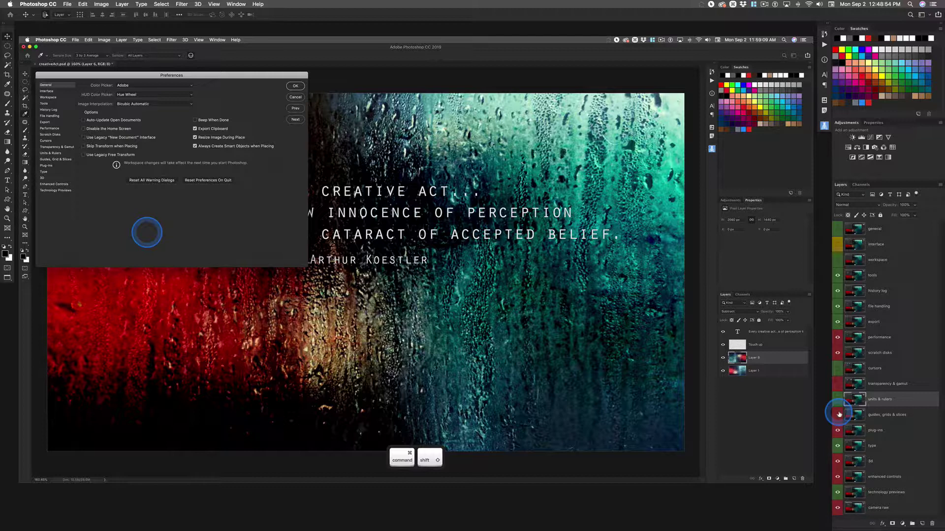
pyautogui.moveTo(837, 407); pyautogui.dragTo(842, 256)
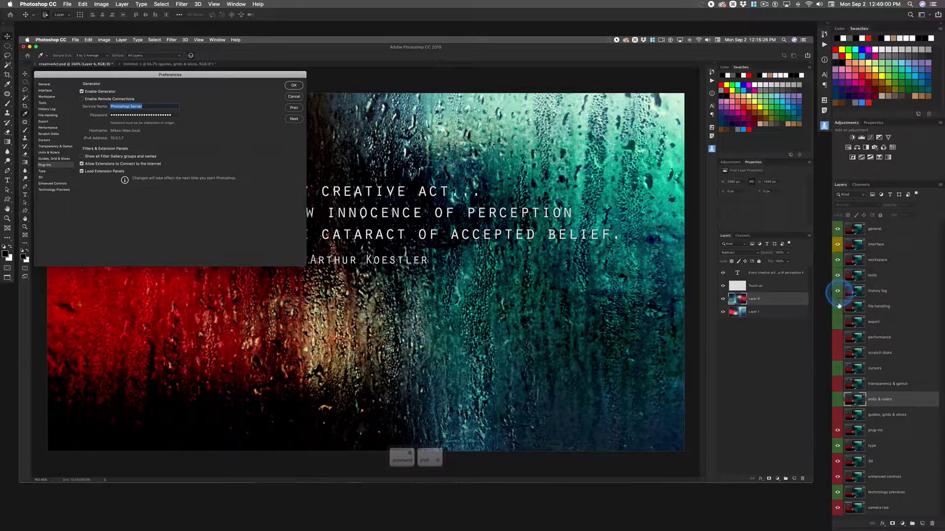
pyautogui.moveTo(839, 305); pyautogui.dragTo(848, 449)
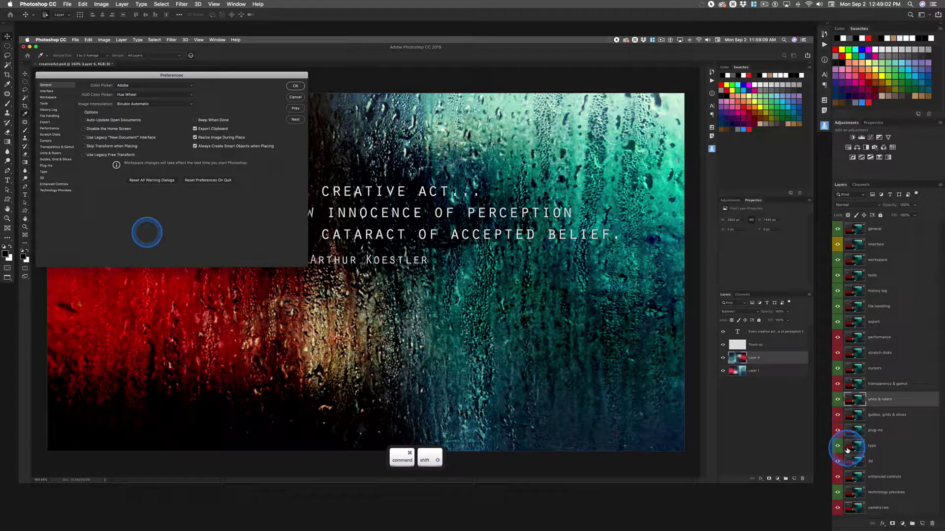